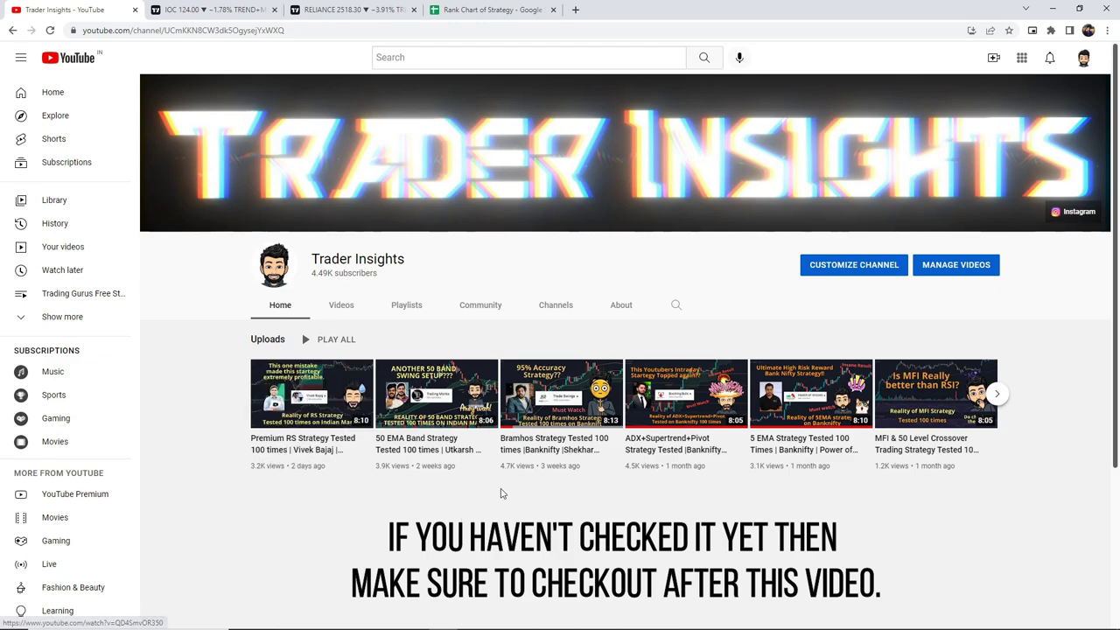
- Open the Indian Oil chart in TradingView and view the VWAP indicator's input settings
{"action": "scroll", "coordinate": [771, 501], "scroll_direction": "down", "scroll_amount": 1}
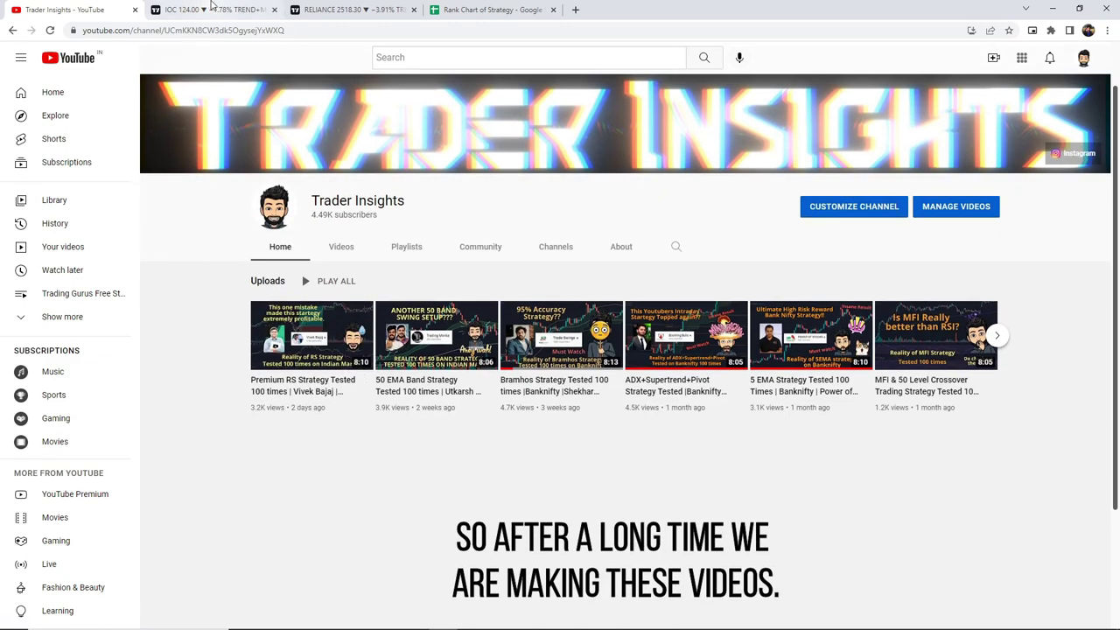
{"action": "left_click", "coordinate": [342, 9]}
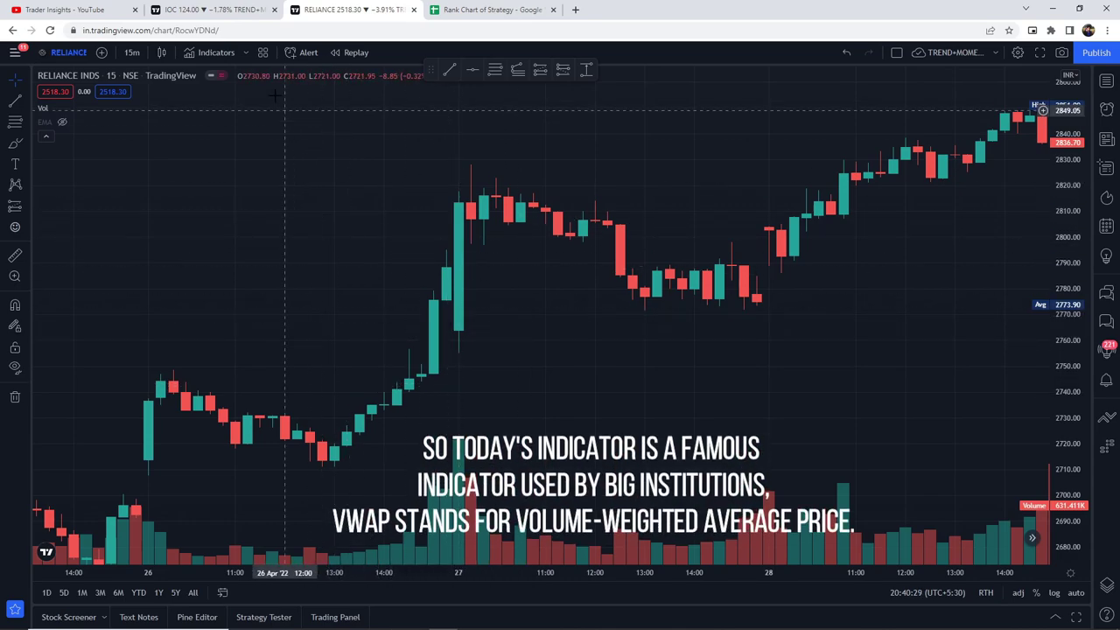
{"action": "left_click", "coordinate": [212, 11]}
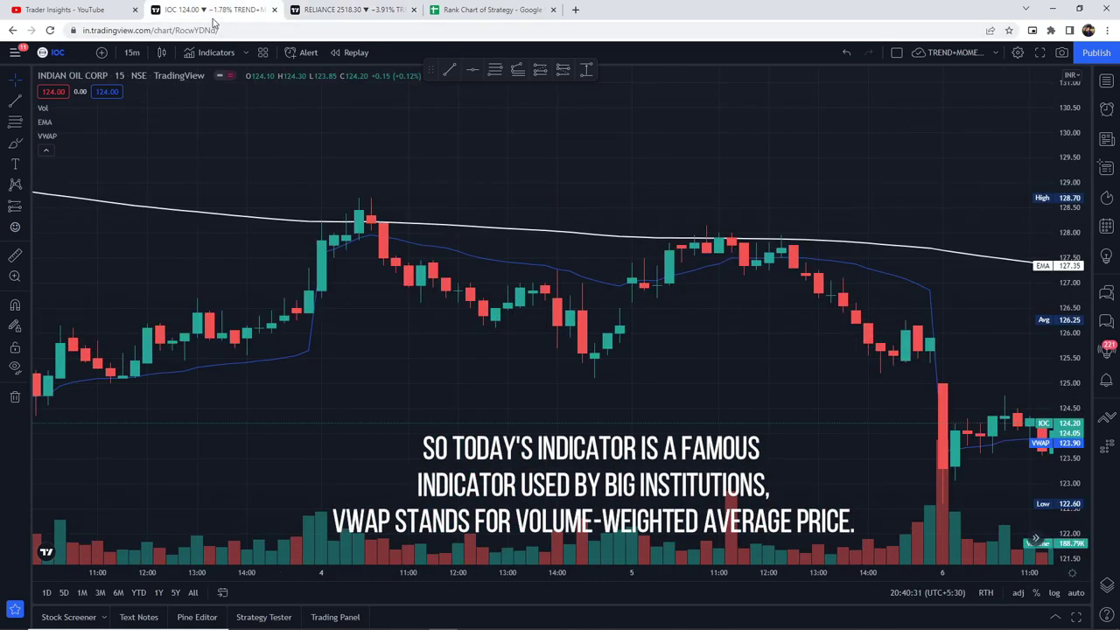
{"action": "double_click", "coordinate": [359, 234]}
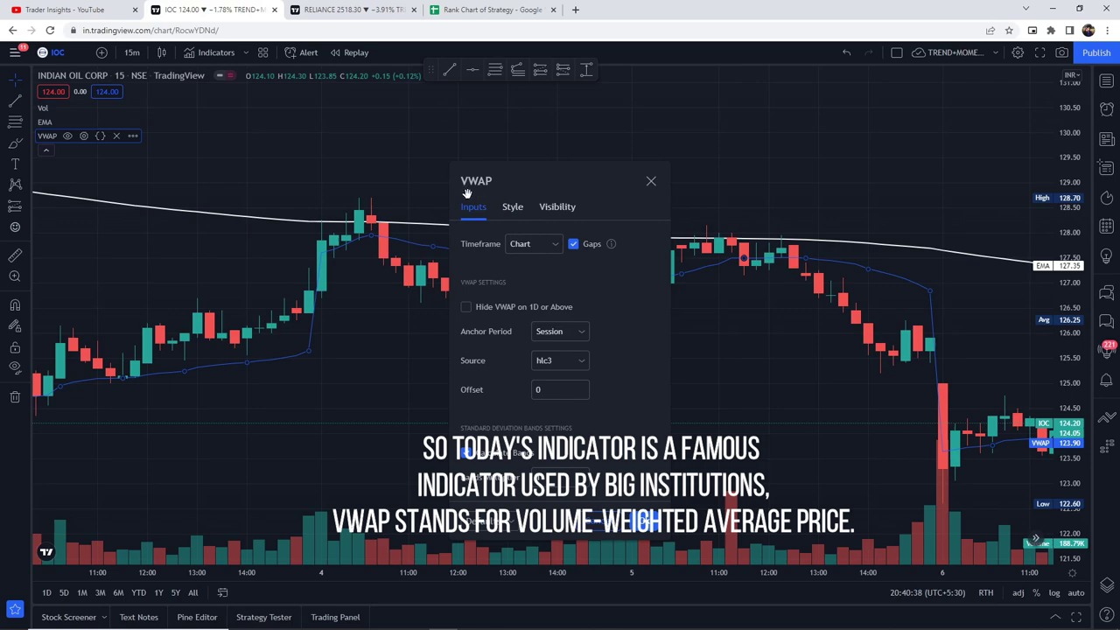
{"action": "left_click", "coordinate": [650, 182]}
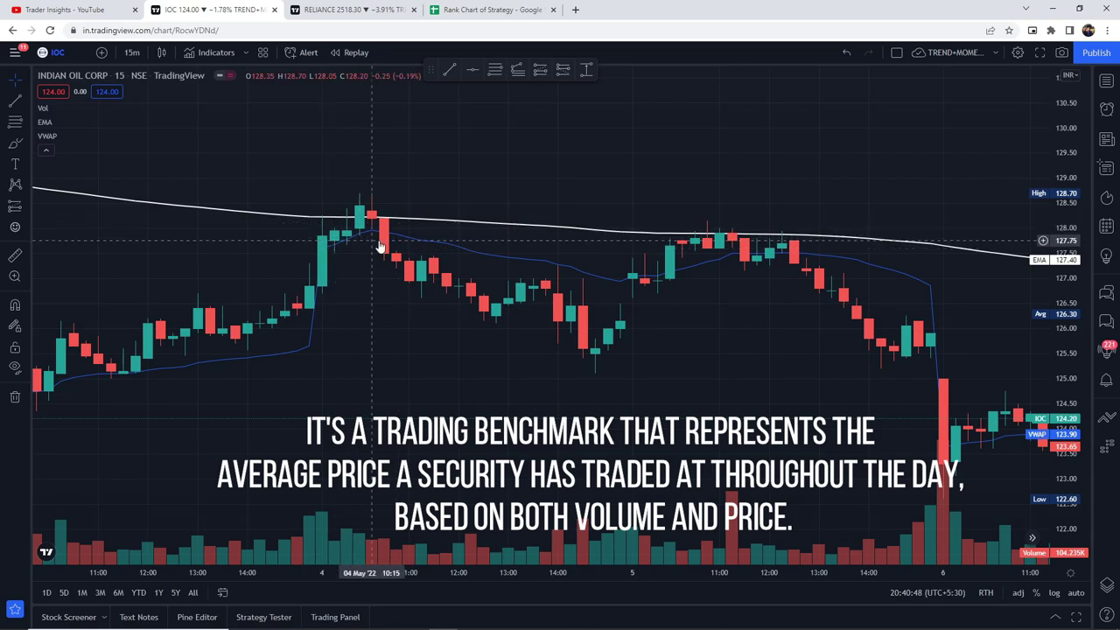
- Examine price action around the VWAP line on the Indian Oil chart with the EMA temporarily hidden, and show the EMA again
{"action": "left_click", "coordinate": [61, 122]}
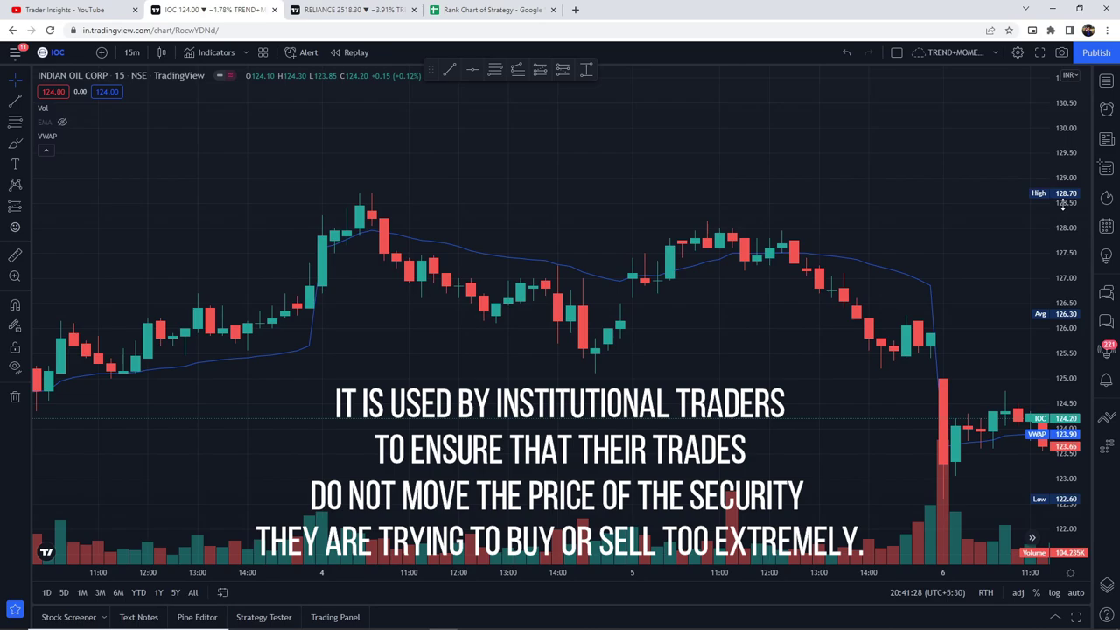
{"action": "scroll", "coordinate": [630, 352], "scroll_direction": "down", "scroll_amount": 2}
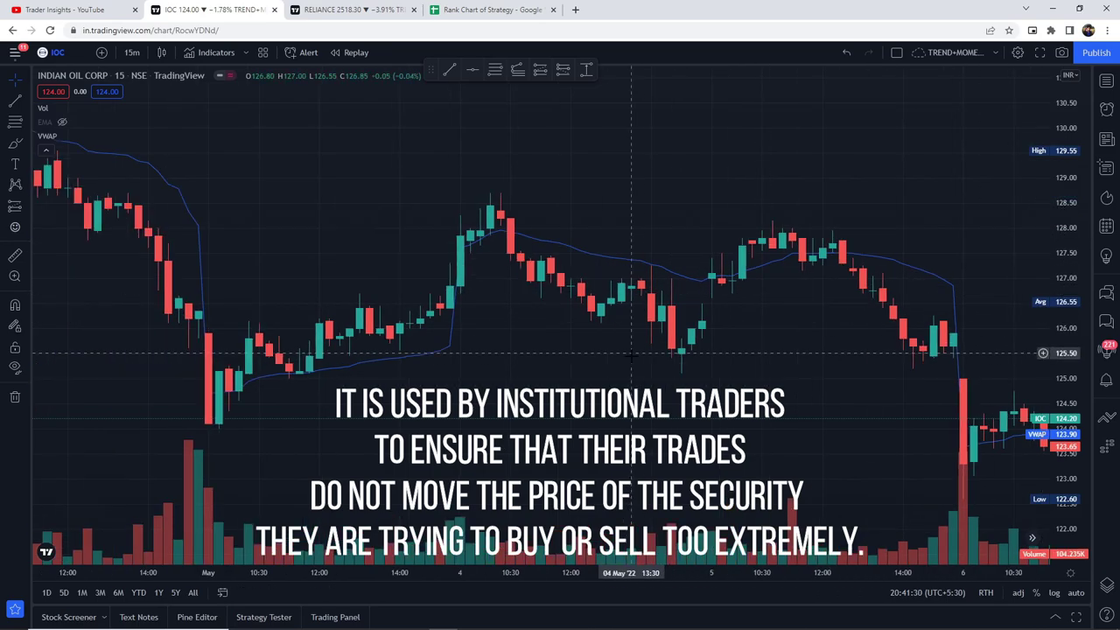
{"action": "scroll", "coordinate": [709, 383], "scroll_direction": "up", "scroll_amount": 2}
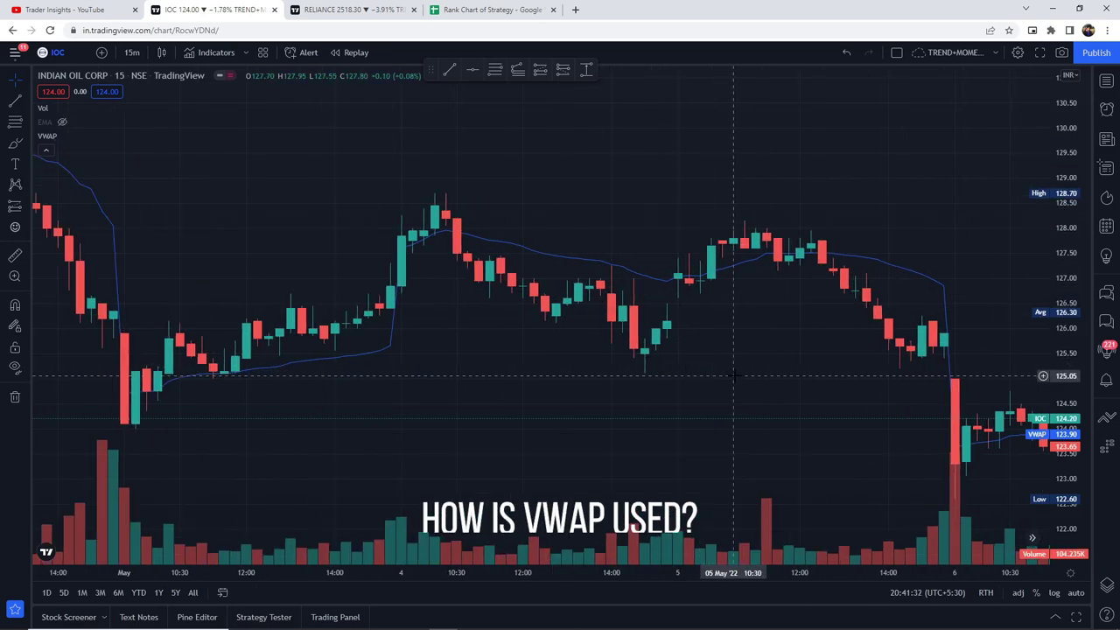
{"action": "left_click_drag", "start_coordinate": [708, 383], "coordinate": [454, 359]}
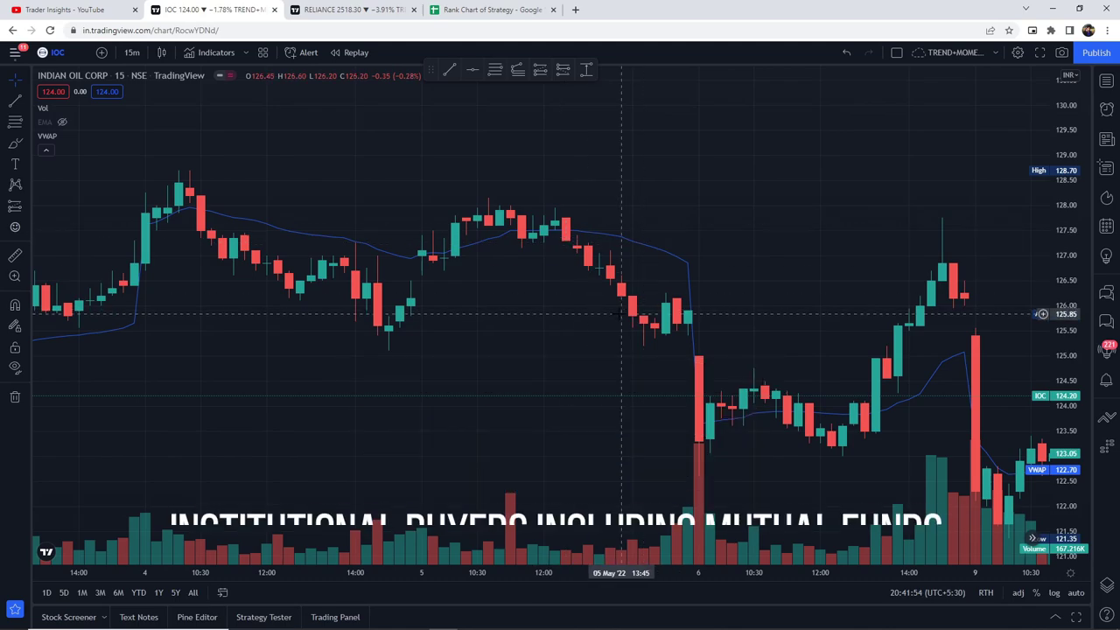
{"action": "scroll", "coordinate": [648, 349], "scroll_direction": "right", "scroll_amount": 5}
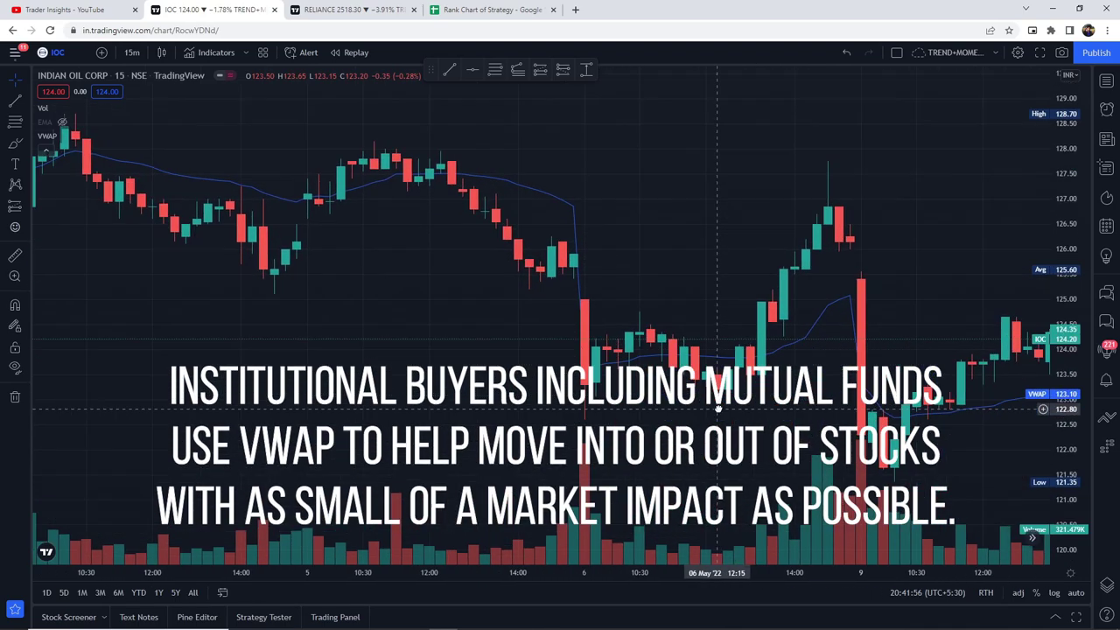
{"action": "scroll", "coordinate": [678, 399], "scroll_direction": "left", "scroll_amount": 1}
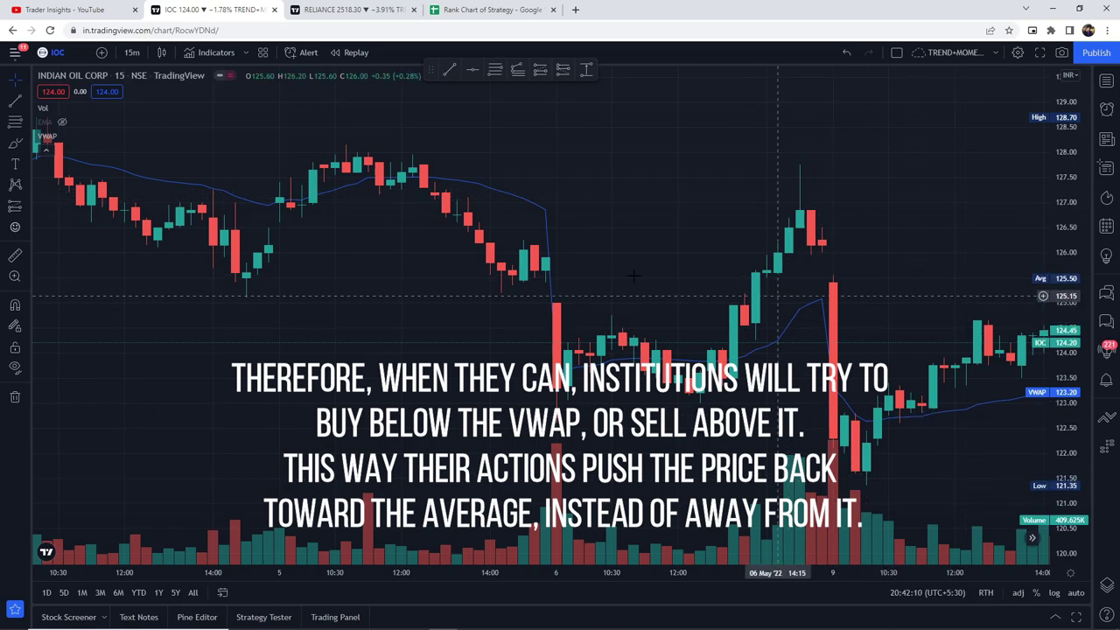
{"action": "left_click_drag", "start_coordinate": [350, 288], "coordinate": [640, 362]}
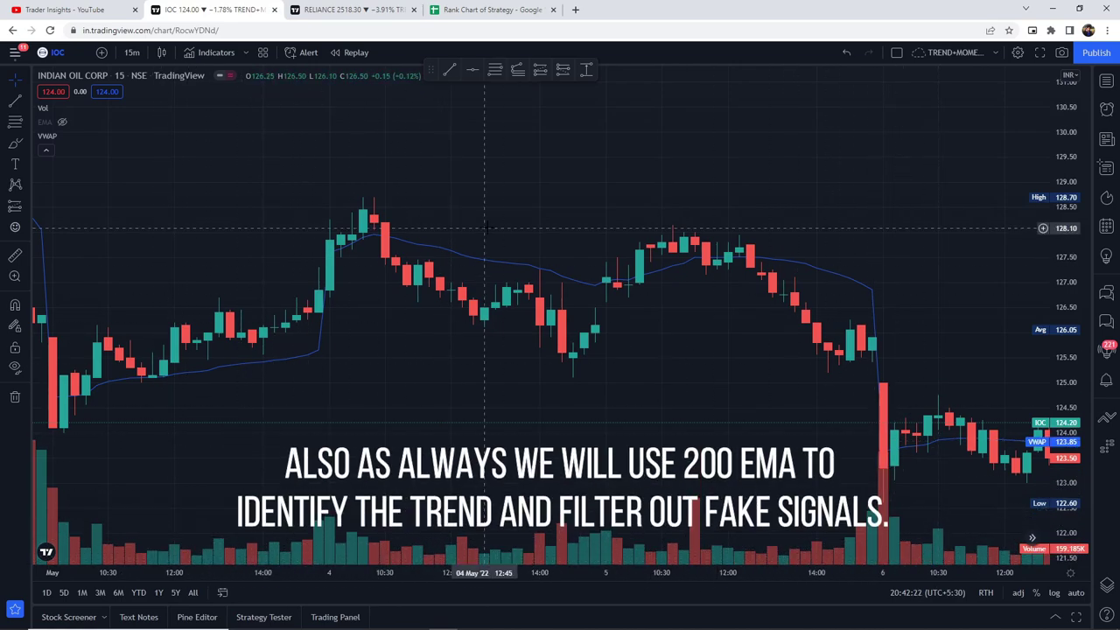
{"action": "left_click", "coordinate": [62, 122]}
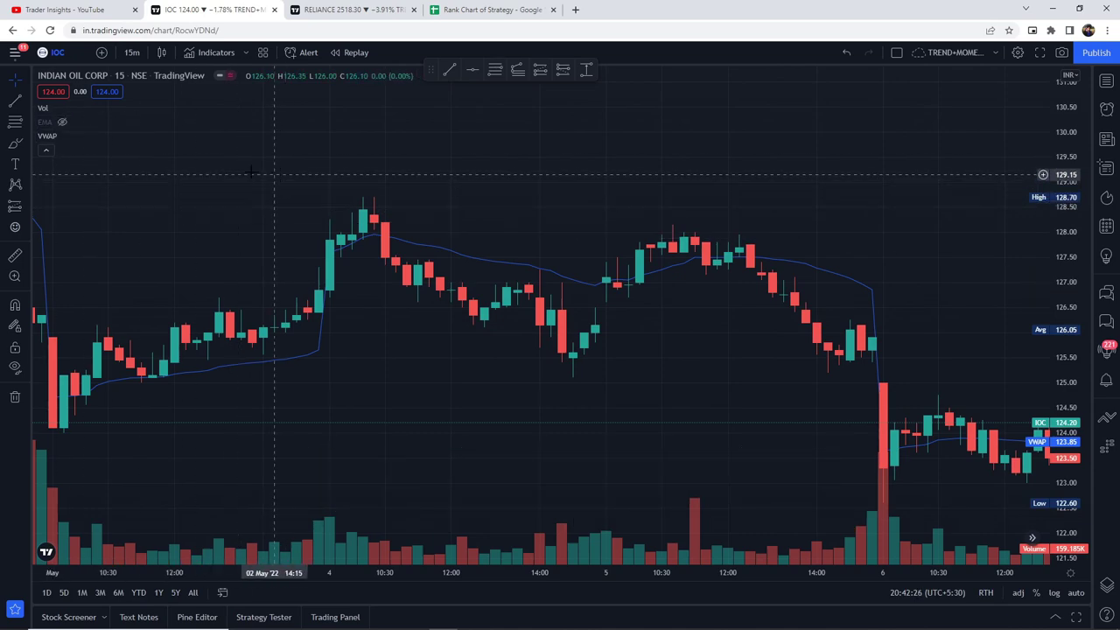
{"action": "left_click", "coordinate": [61, 122]}
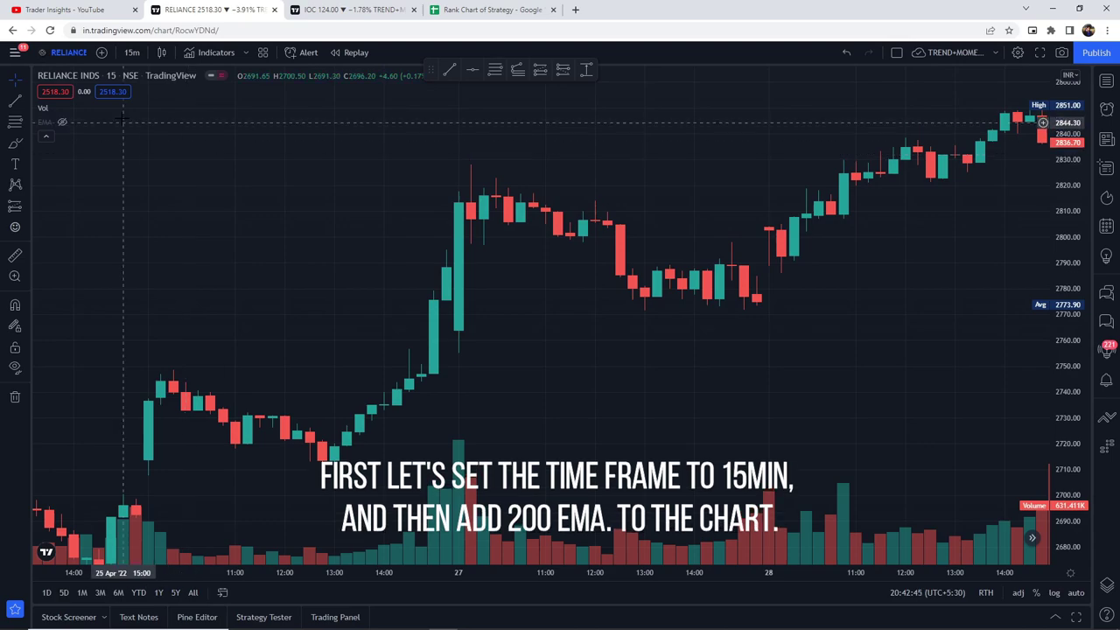
- Set the Reliance chart's timeframe to 15 minutes and show the EMA with length 200
{"action": "left_click", "coordinate": [132, 53]}
{"action": "left_click", "coordinate": [210, 248]}
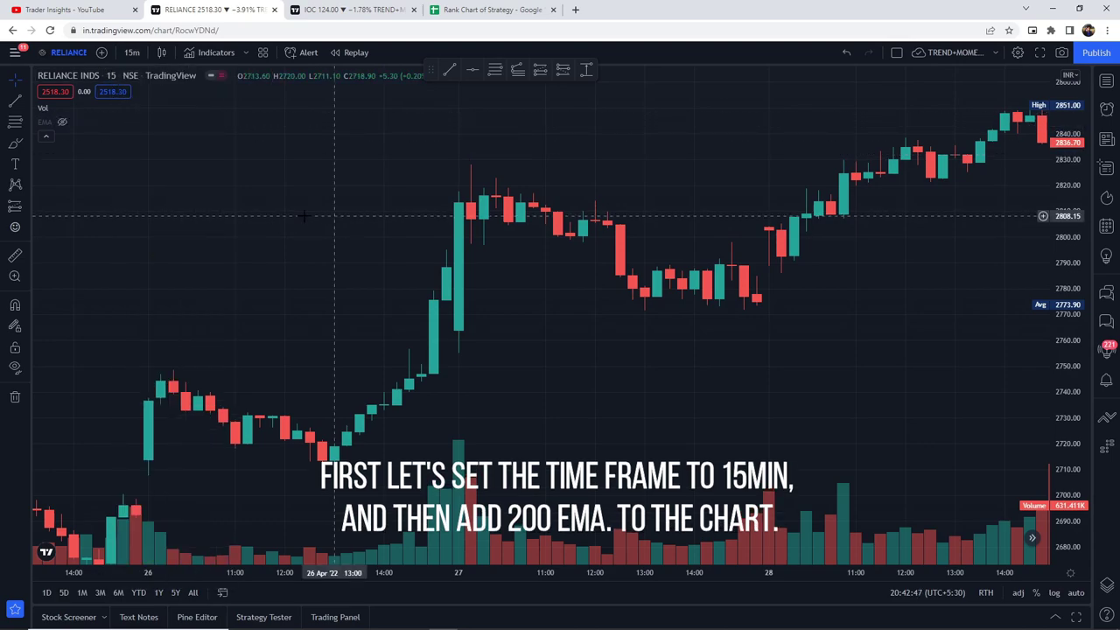
{"action": "left_click", "coordinate": [79, 123]}
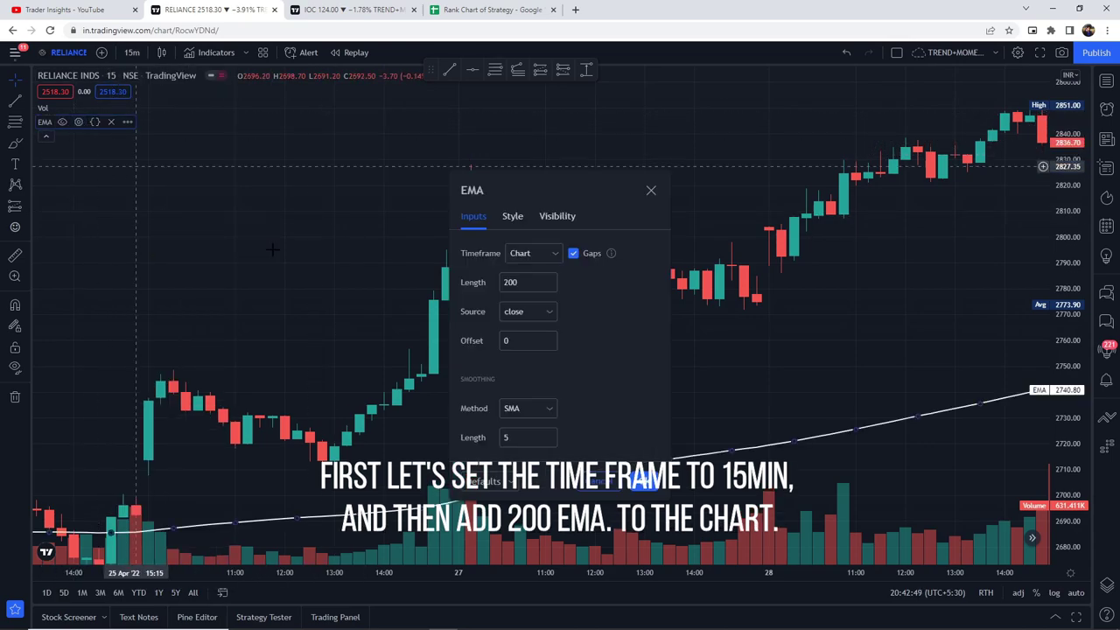
{"action": "left_click", "coordinate": [651, 191]}
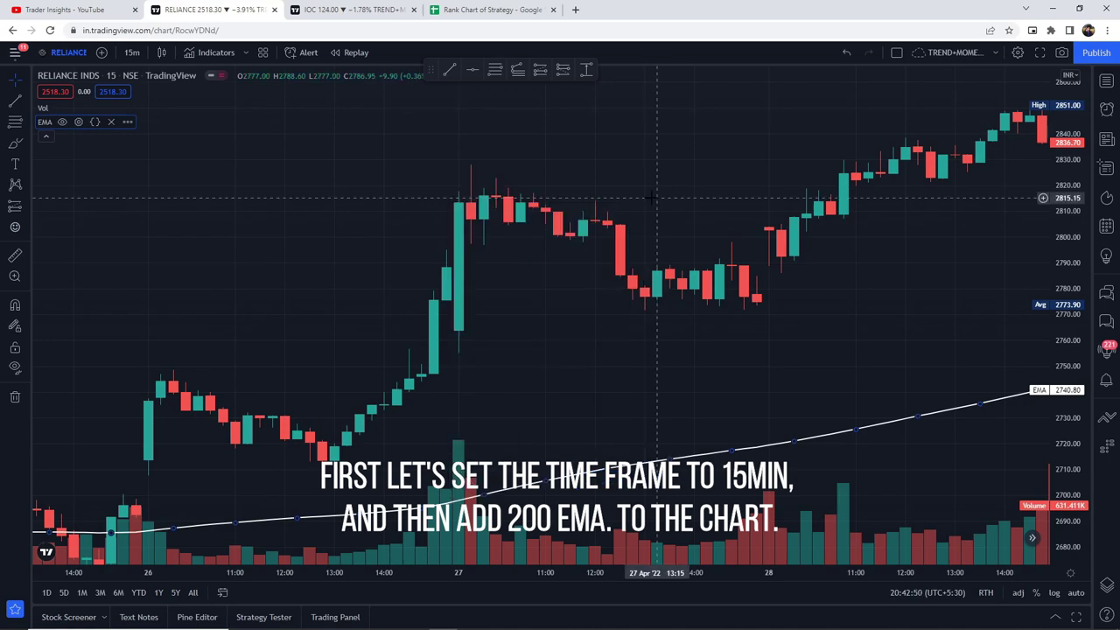
- Add the Volume Weighted Average Price indicator to the Reliance chart
{"action": "left_click", "coordinate": [210, 53]}
{"action": "type", "text": "vwap"}
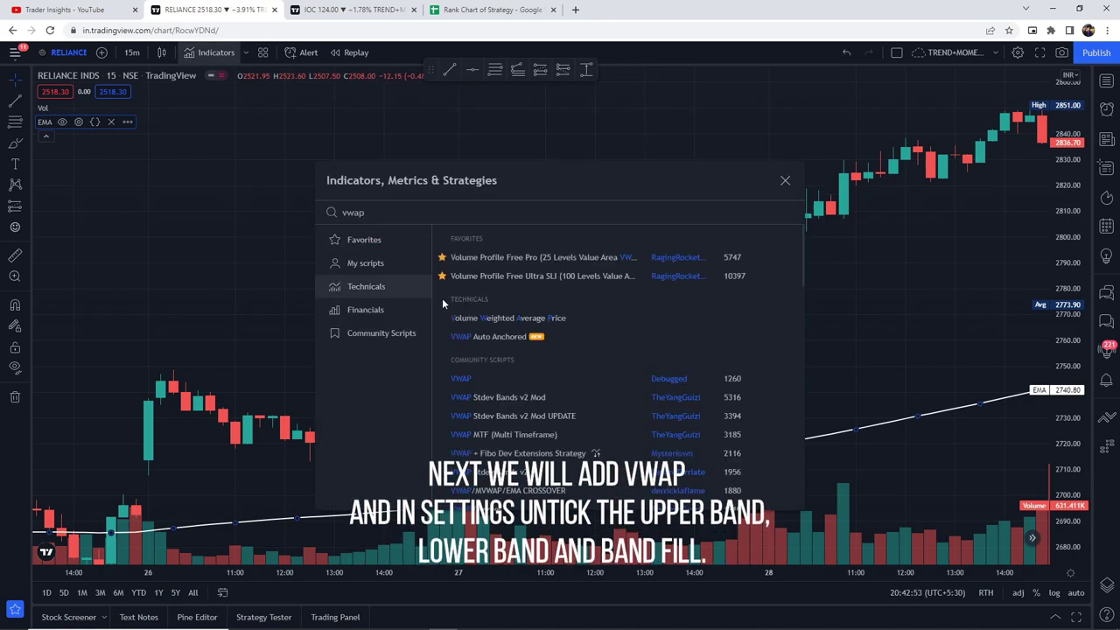
{"action": "left_click", "coordinate": [484, 319]}
{"action": "left_click", "coordinate": [785, 180]}
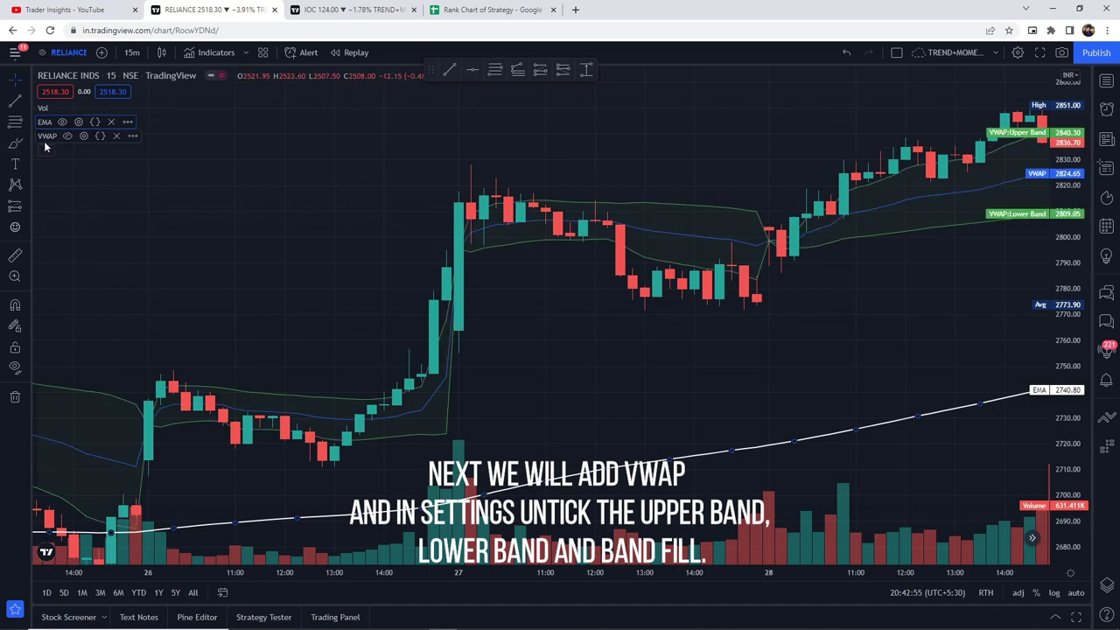
- Disable the VWAP indicator's Upper Band, Lower Band and Bands Fill
{"action": "left_click", "coordinate": [85, 136]}
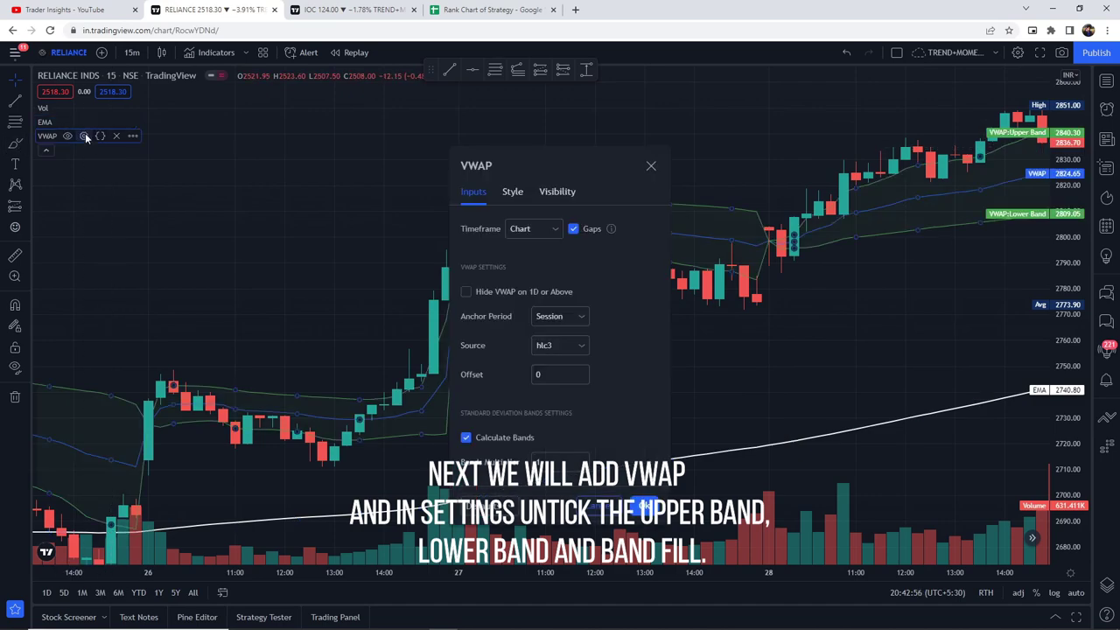
{"action": "left_click", "coordinate": [515, 191]}
{"action": "left_click", "coordinate": [466, 258]}
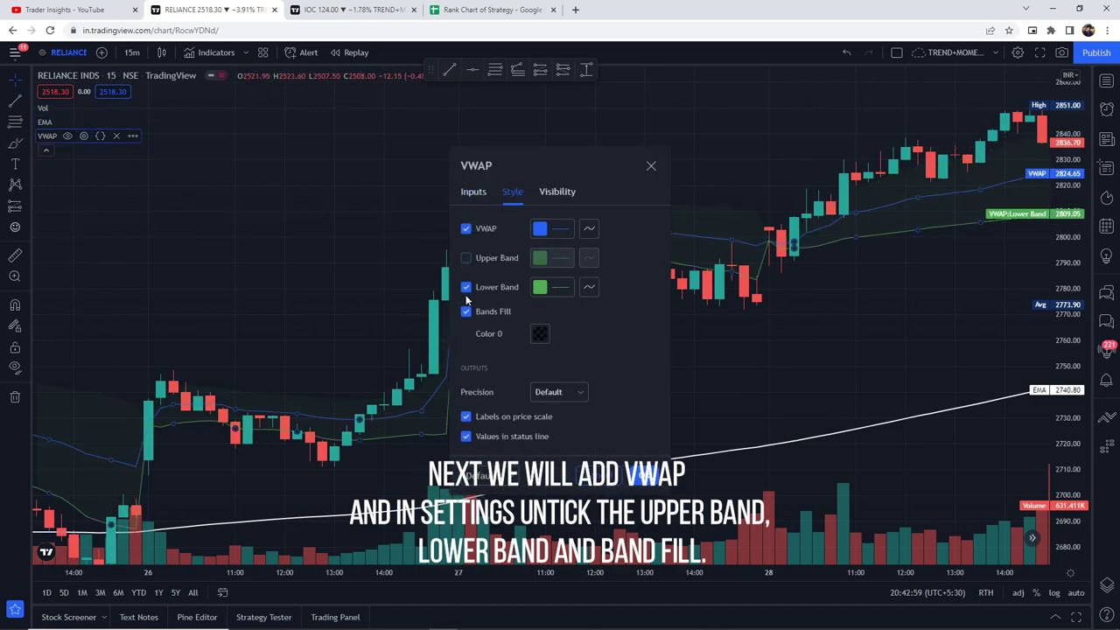
{"action": "left_click", "coordinate": [465, 287]}
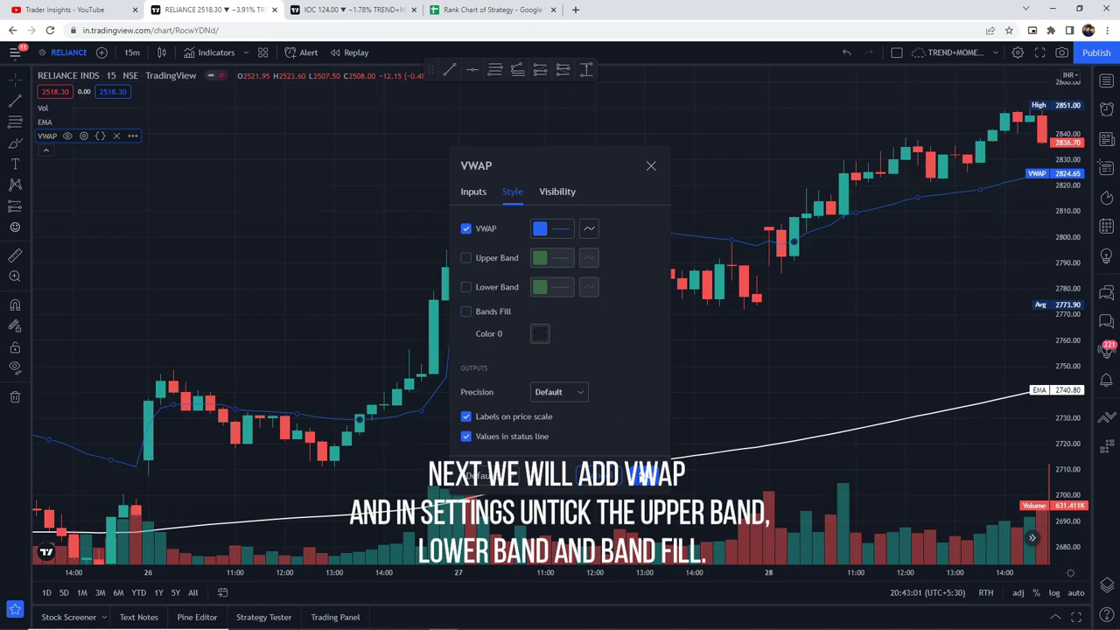
{"action": "left_click", "coordinate": [643, 474]}
- Place a long position on Reliance at the 26 April 13:45 candle with entry 2731.45, stop 2710.50 and target 2762.65
{"action": "left_click_drag", "start_coordinate": [582, 358], "coordinate": [756, 275]}
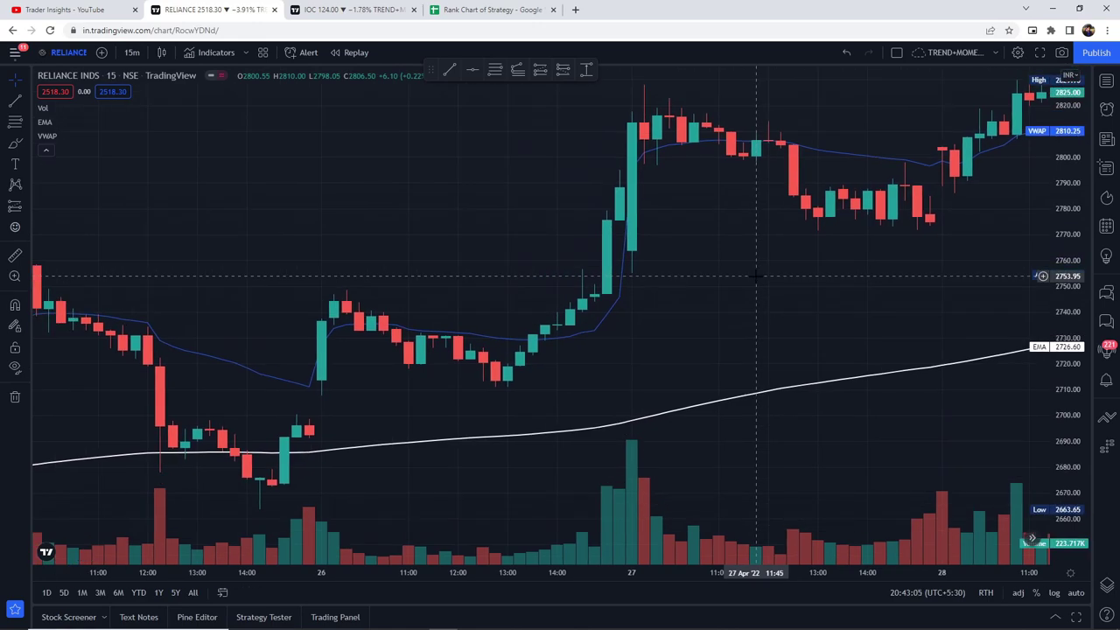
{"action": "scroll", "coordinate": [743, 335], "scroll_direction": "up", "scroll_amount": 3}
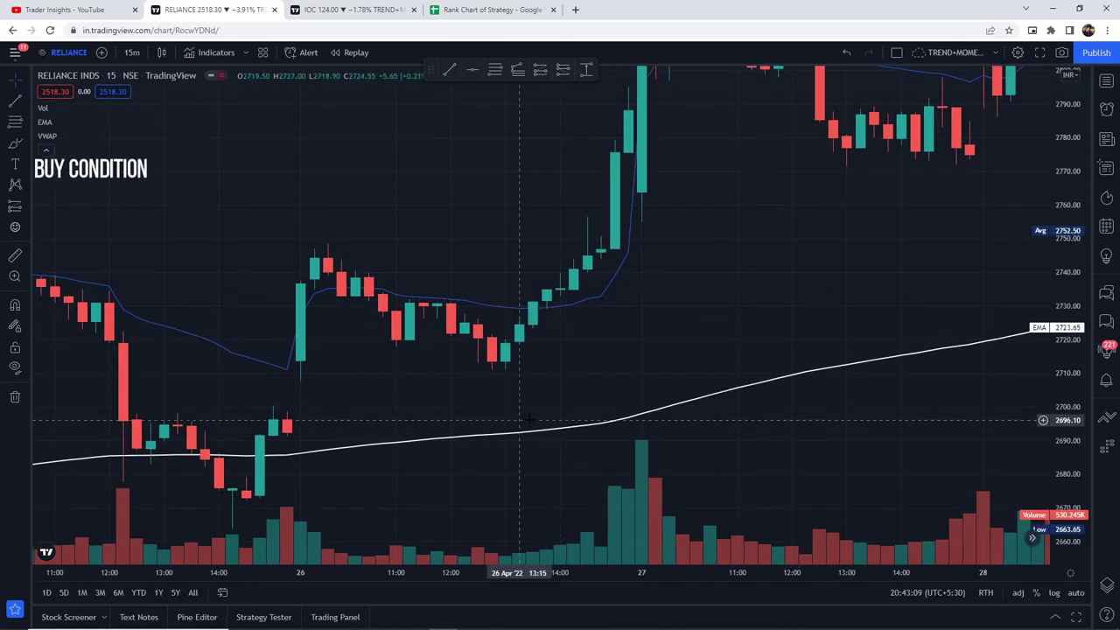
{"action": "scroll", "coordinate": [564, 418], "scroll_direction": "right", "scroll_amount": 3}
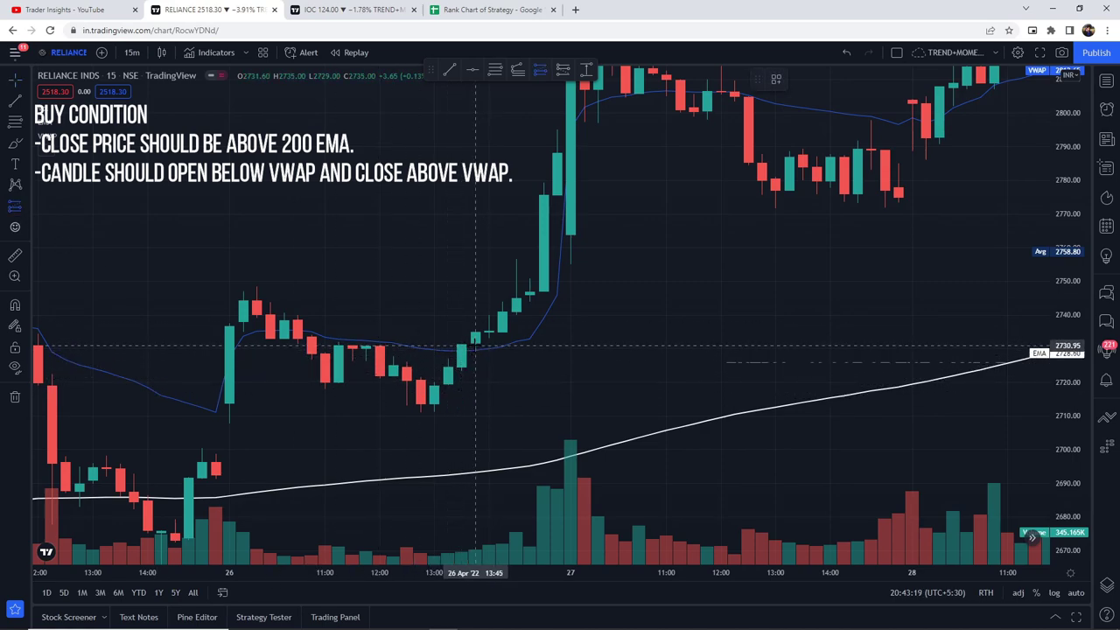
{"action": "left_click", "coordinate": [476, 344]}
{"action": "left_click_drag", "start_coordinate": [475, 461], "coordinate": [475, 414]}
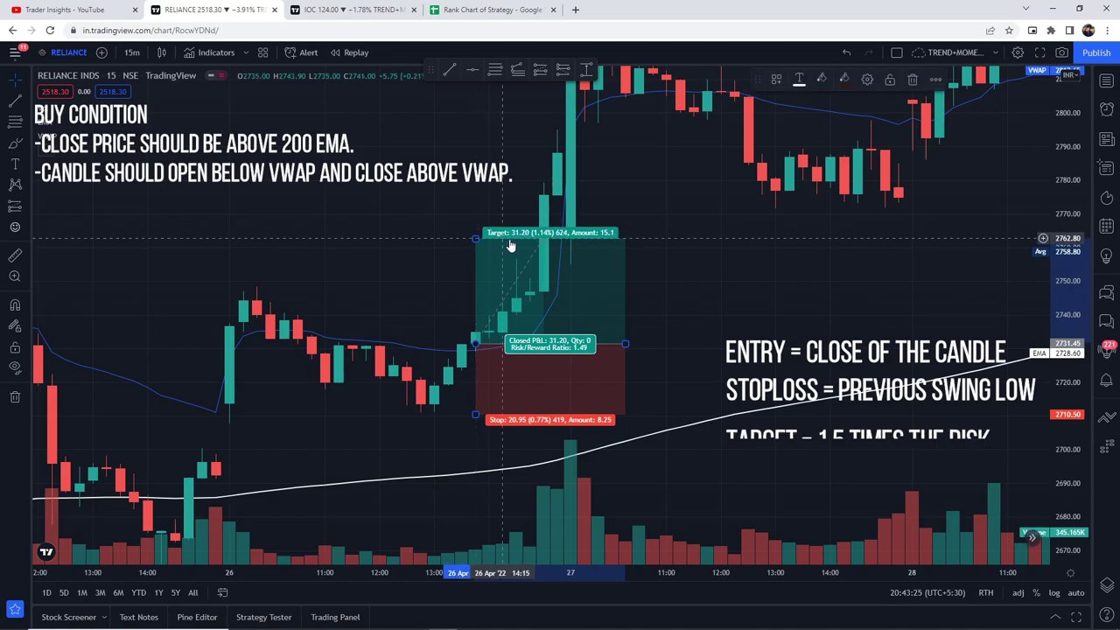
- Place a long position on Reliance at 28 April 10:00 with entry 2807.90, stop 2785.00 and target 2842.35, widened to about 14:00
{"action": "scroll", "coordinate": [542, 350], "scroll_direction": "right", "scroll_amount": 10}
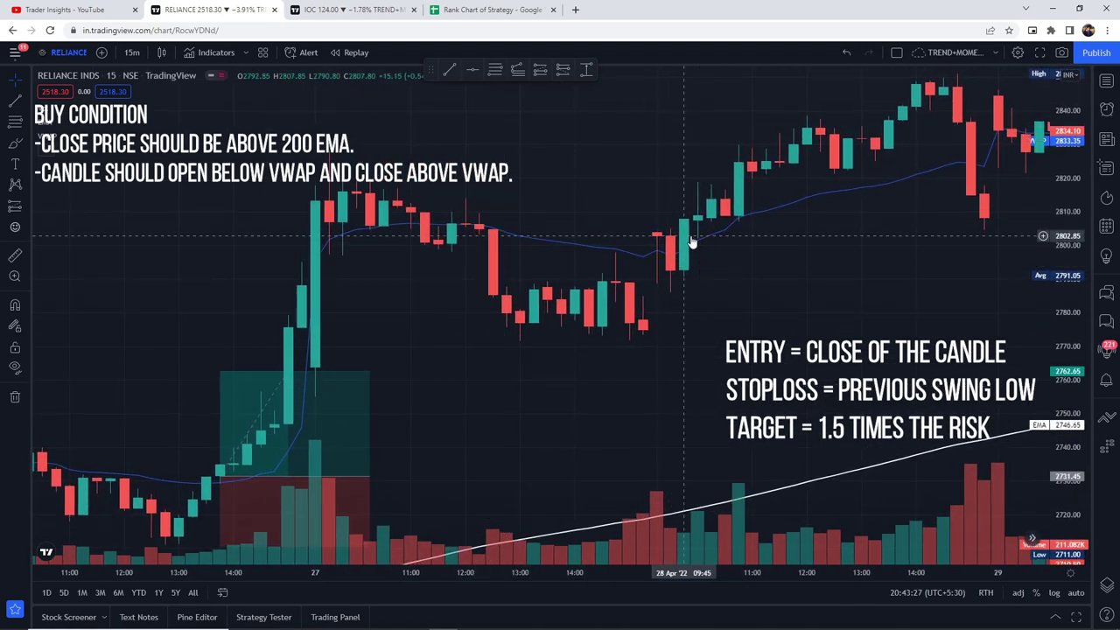
{"action": "left_click", "coordinate": [538, 70]}
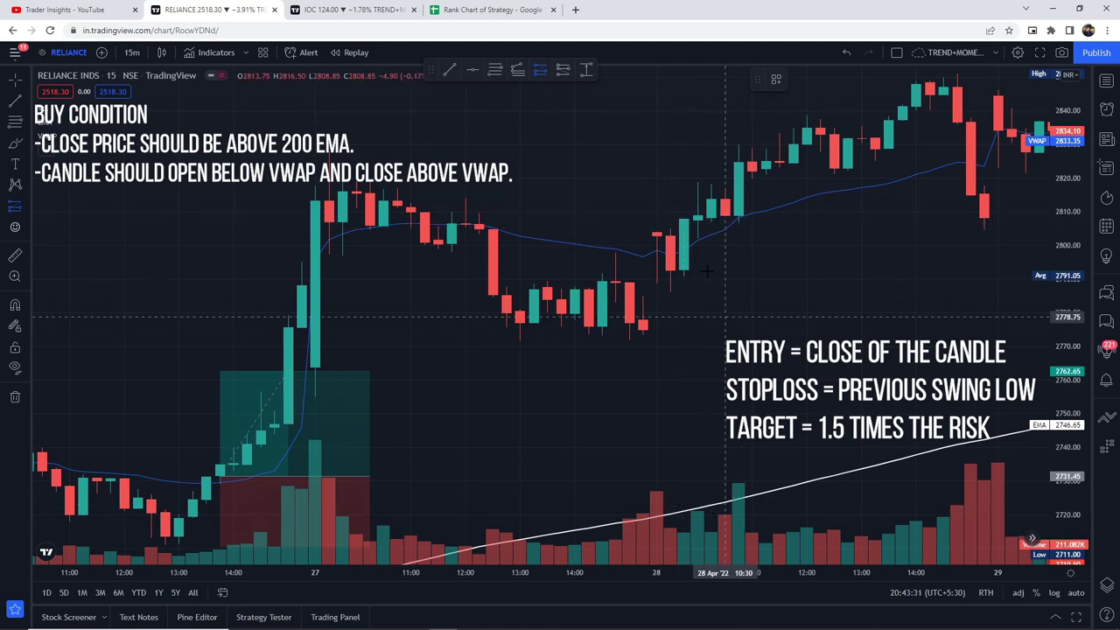
{"action": "left_click", "coordinate": [697, 219]}
{"action": "mouse_move", "coordinate": [697, 314]}
{"action": "left_mouse_down"}
{"action": "mouse_move", "coordinate": [697, 332]}
{"action": "mouse_move", "coordinate": [697, 294]}
{"action": "left_mouse_up"}
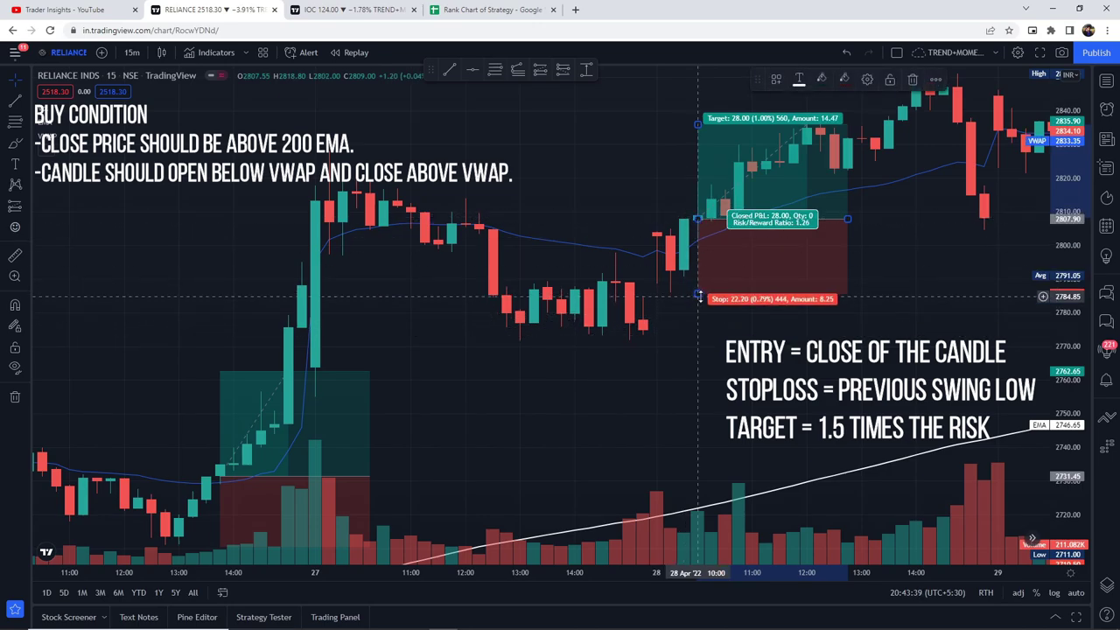
{"action": "mouse_move", "coordinate": [697, 295]}
{"action": "left_mouse_down"}
{"action": "mouse_move", "coordinate": [577, 201]}
{"action": "mouse_move", "coordinate": [577, 167]}
{"action": "left_mouse_up"}
{"action": "left_click_drag", "start_coordinate": [717, 285], "coordinate": [786, 285]}
{"action": "left_click_drag", "start_coordinate": [635, 453], "coordinate": [664, 394]}
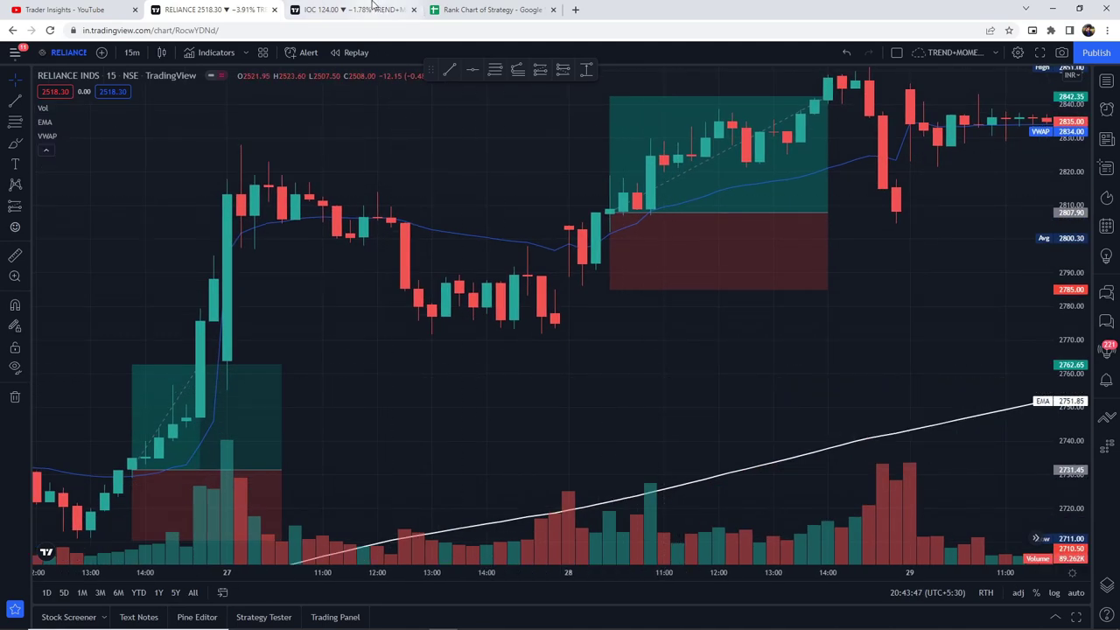
- Place a short position on the Indian Oil chart at 4 May 10:45 with entry 127.50, stop 128.75 and target 125.55
{"action": "left_click", "coordinate": [371, 7]}
{"action": "left_click_drag", "start_coordinate": [490, 385], "coordinate": [591, 391]}
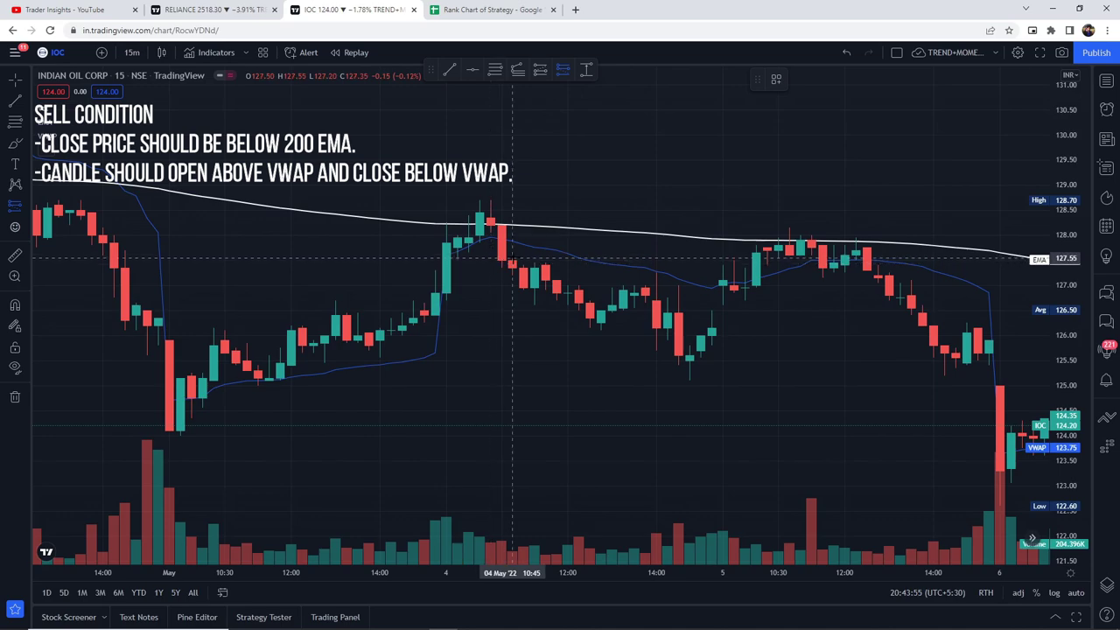
{"action": "left_click", "coordinate": [513, 260]}
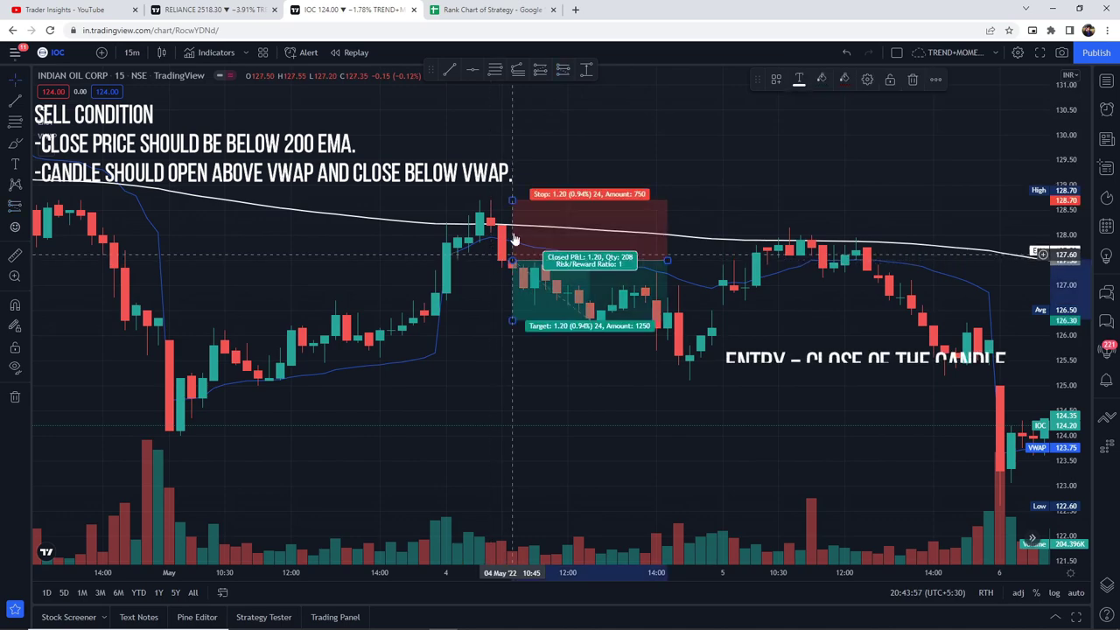
{"action": "left_click_drag", "start_coordinate": [514, 197], "coordinate": [512, 195]}
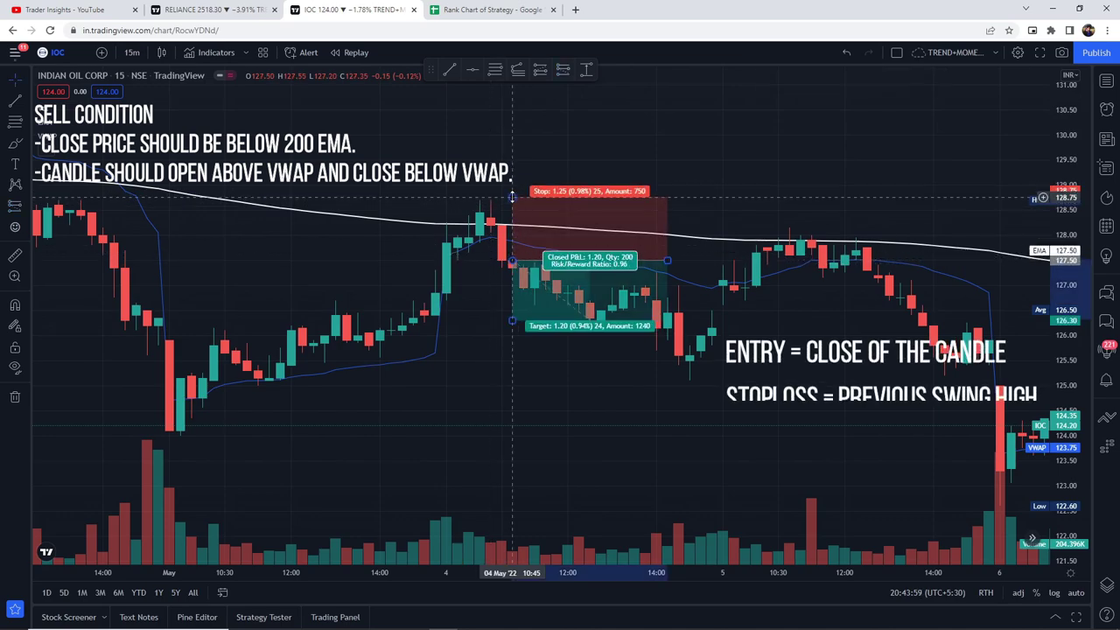
{"action": "left_click_drag", "start_coordinate": [513, 321], "coordinate": [518, 357]}
{"action": "left_click_drag", "start_coordinate": [668, 260], "coordinate": [677, 264]}
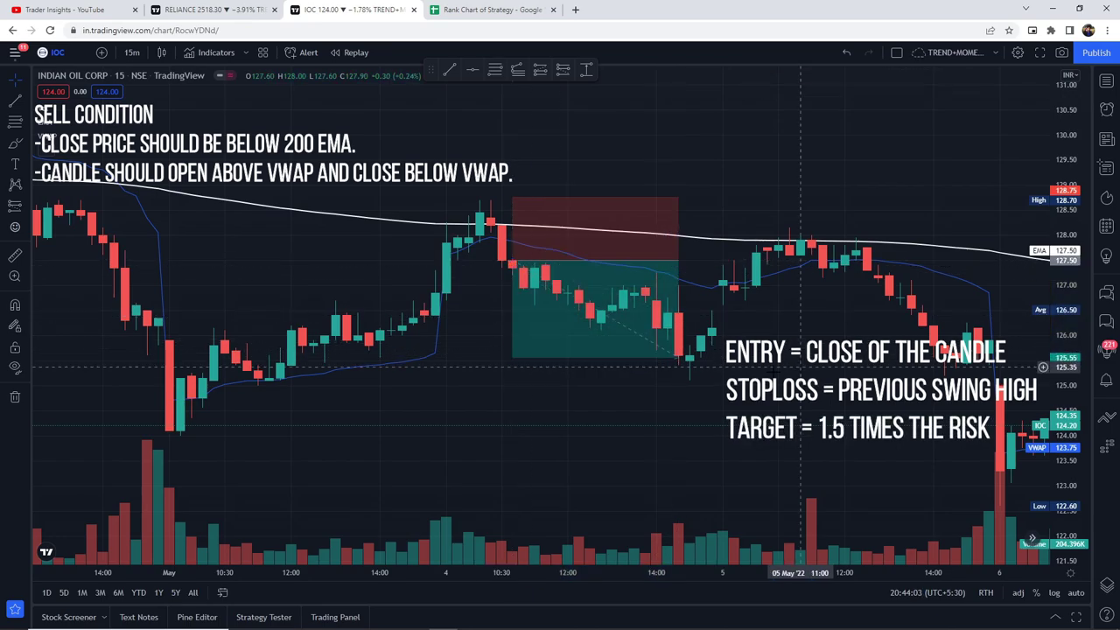
- Place a short position on Indian Oil at 5 May 12:45 with entry 127.30, stop 128.15 and target 126.00, narrowed to end at 14:00
{"action": "left_click_drag", "start_coordinate": [866, 271], "coordinate": [667, 271]}
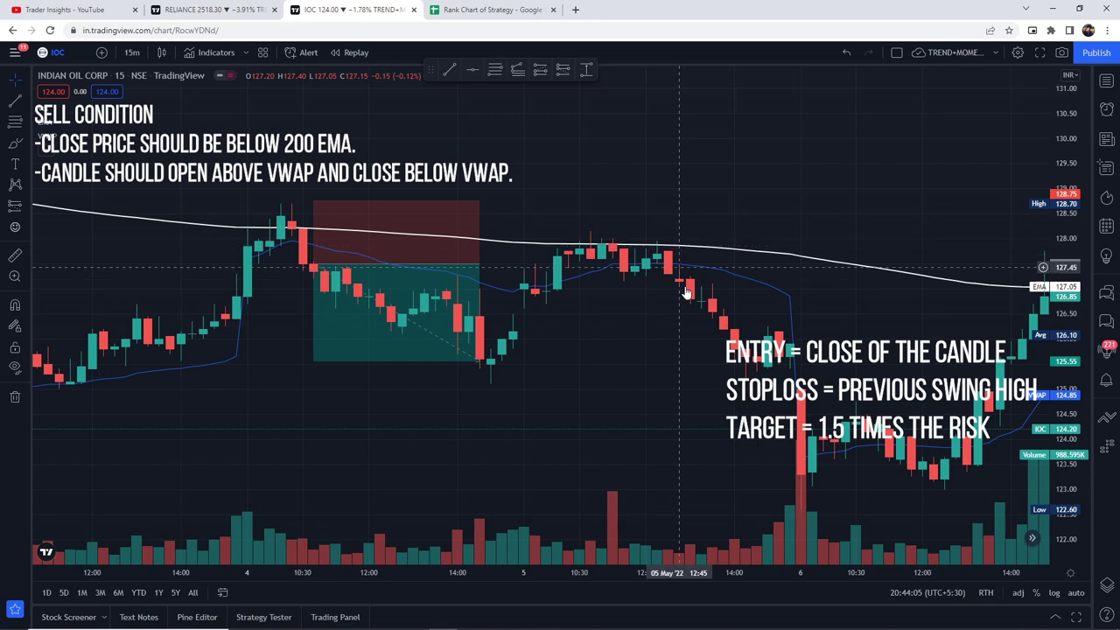
{"action": "left_click", "coordinate": [562, 69]}
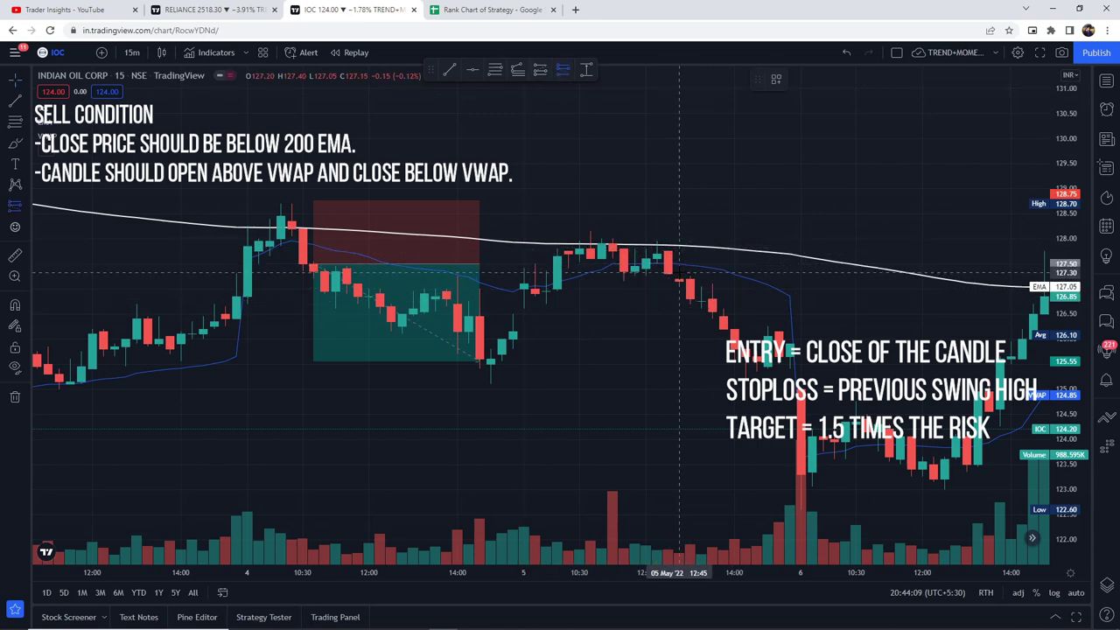
{"action": "left_click", "coordinate": [679, 273]}
{"action": "left_click_drag", "start_coordinate": [678, 214], "coordinate": [679, 231]}
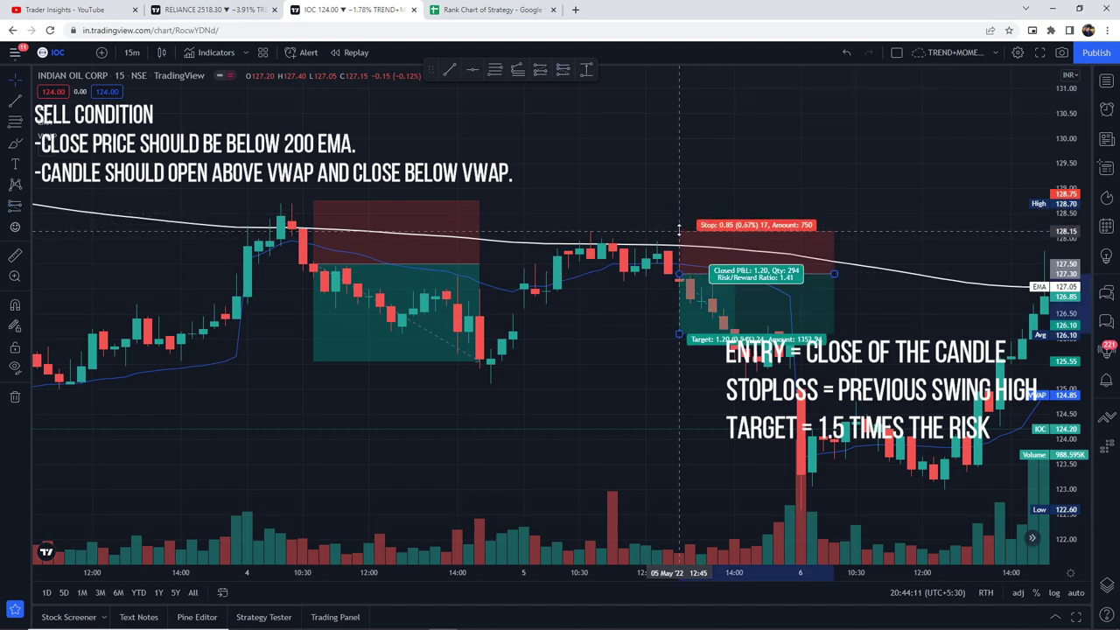
{"action": "left_click_drag", "start_coordinate": [679, 333], "coordinate": [679, 344]}
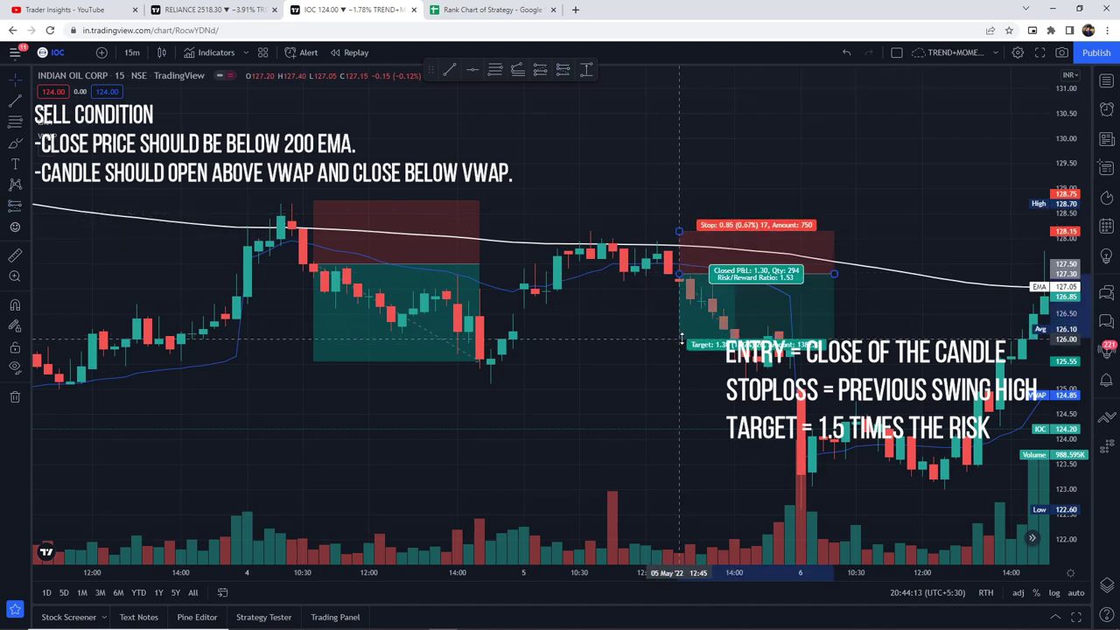
{"action": "left_click_drag", "start_coordinate": [834, 274], "coordinate": [734, 274]}
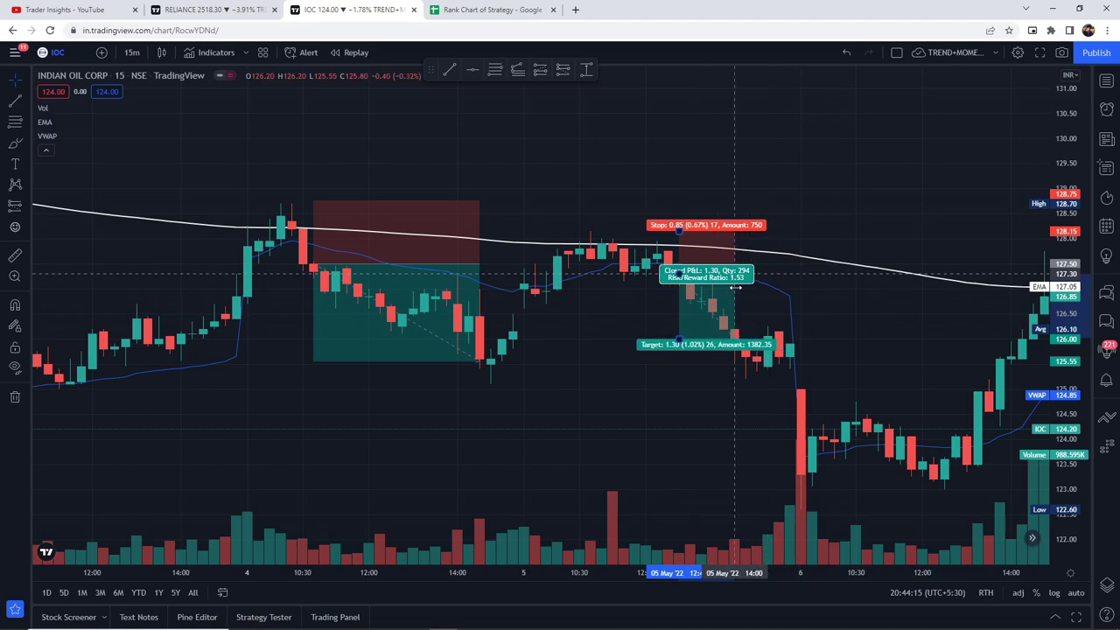
{"action": "left_click", "coordinate": [856, 317]}
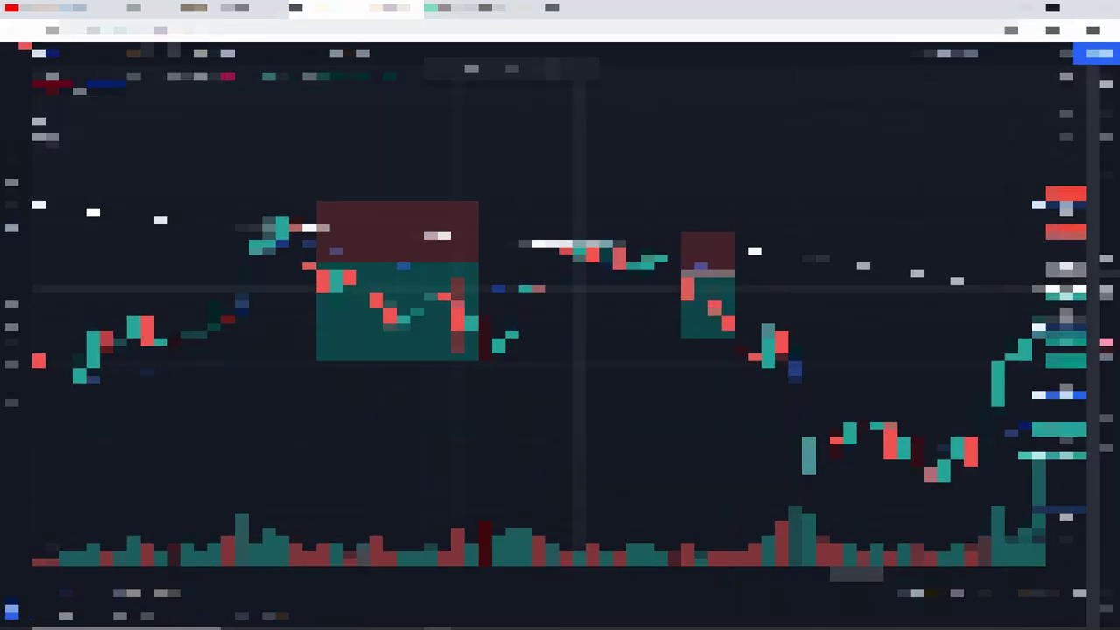